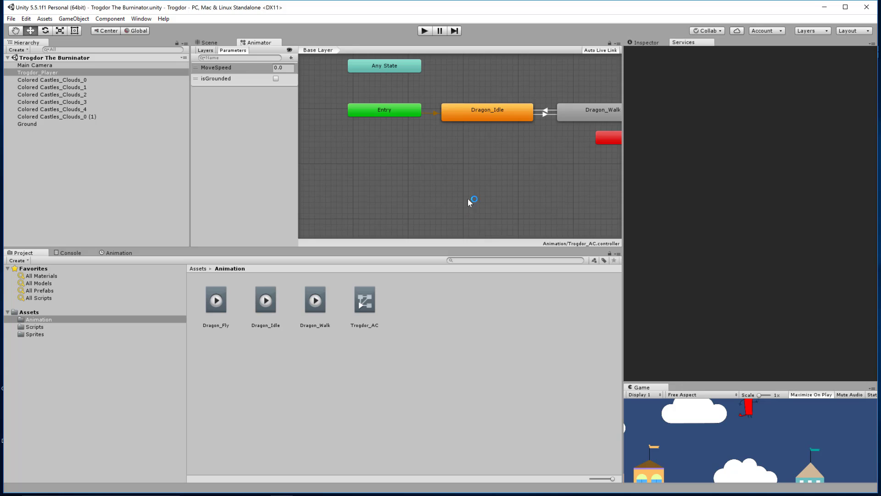
# Step: Create an empty GameObject in the scene and name it groundCheck
pyautogui.click(207, 42)
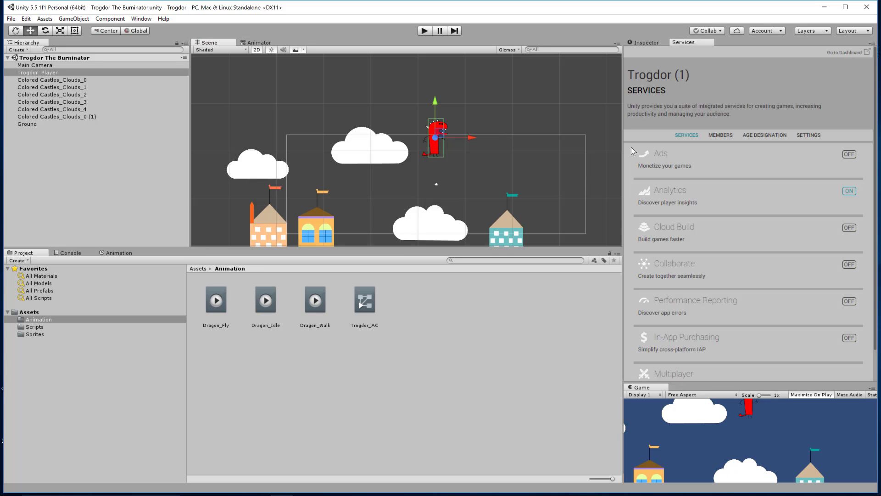
pyautogui.click(657, 42)
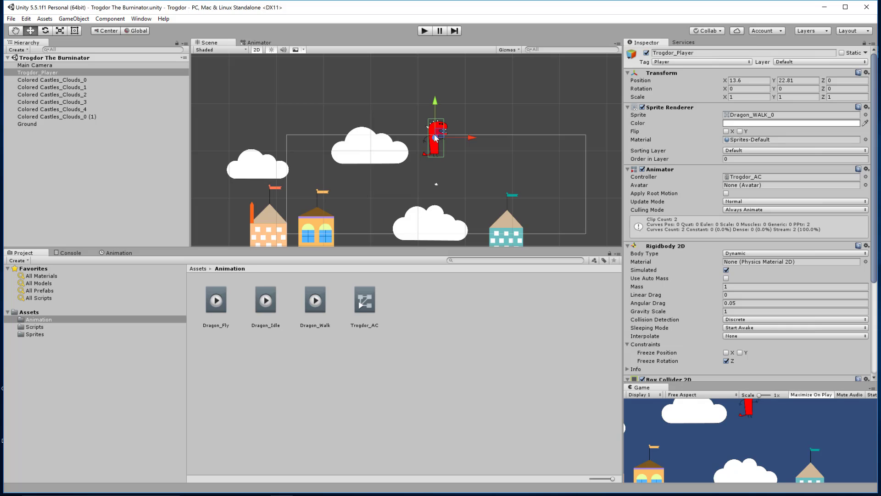
pyautogui.click(223, 152)
pyautogui.rightClick(39, 148)
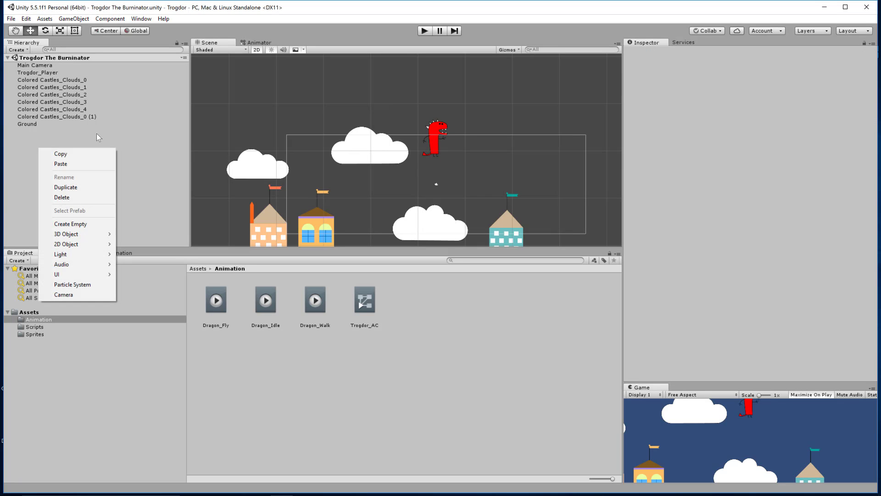
pyautogui.click(80, 224)
pyautogui.press('F2')
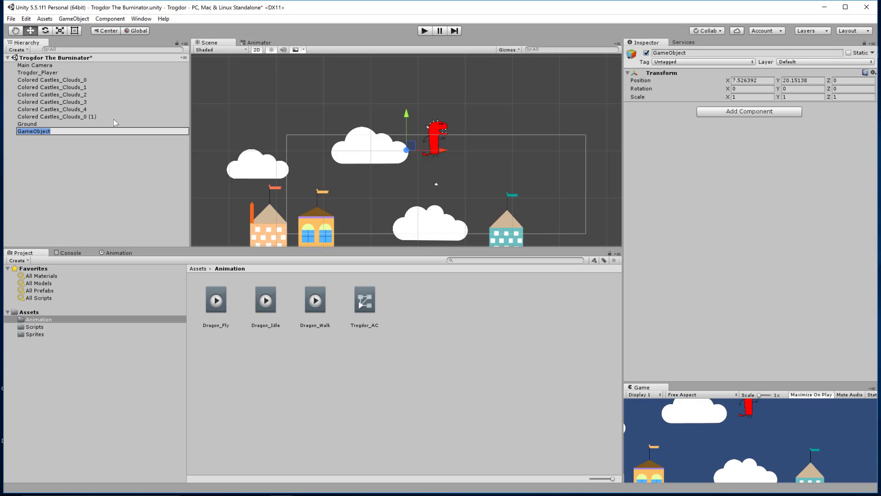
pyautogui.write('groundCheck')
pyautogui.press('Return')
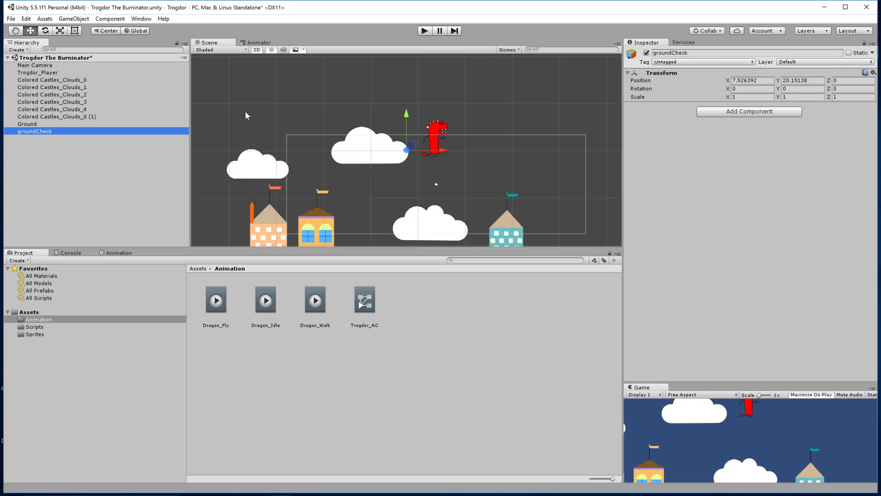
# Step: Give groundCheck a green label icon so it shows in the scene
pyautogui.click(630, 55)
pyautogui.click(315, 26)
pyautogui.click(631, 54)
pyautogui.click(680, 75)
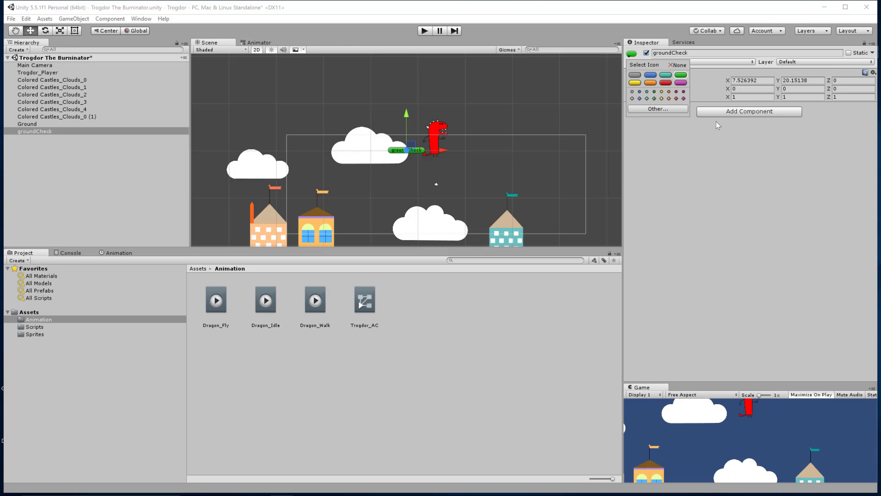
pyautogui.click(699, 122)
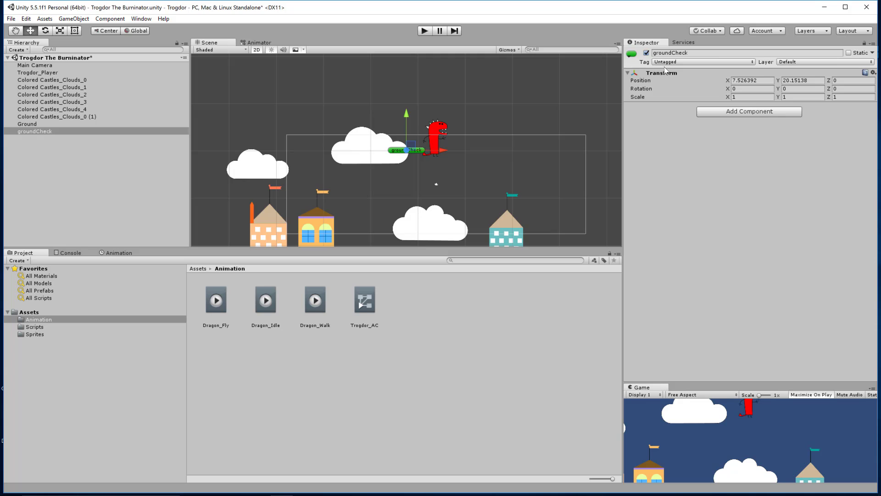
# Step: Parent groundCheck under Trogdor_Player and move it to the dragon's feet, about X 0.04, Y -3.84
pyautogui.moveTo(35, 131); pyautogui.dragTo(45, 73)
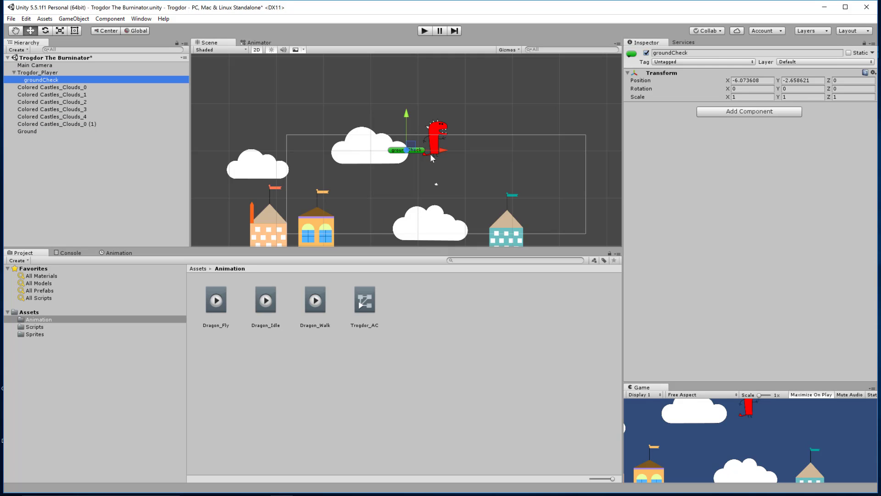
pyautogui.click(413, 148)
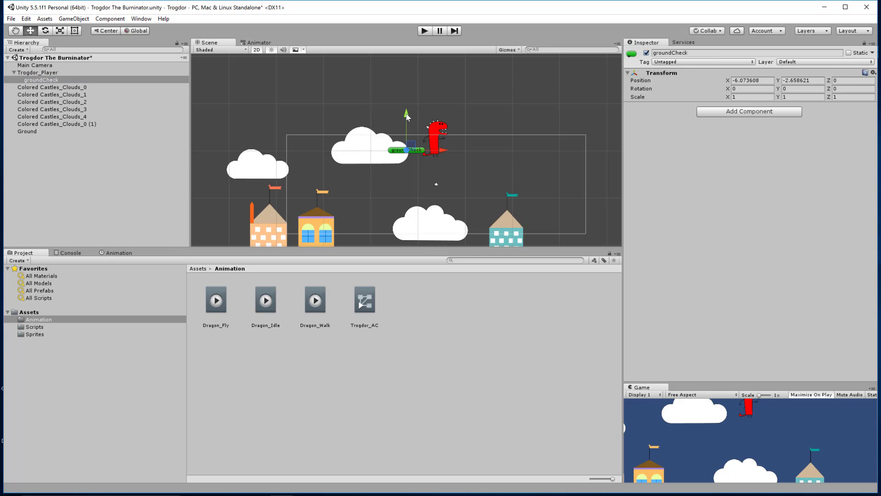
pyautogui.moveTo(406, 114); pyautogui.dragTo(408, 117)
pyautogui.scroll(9, 454, 153)
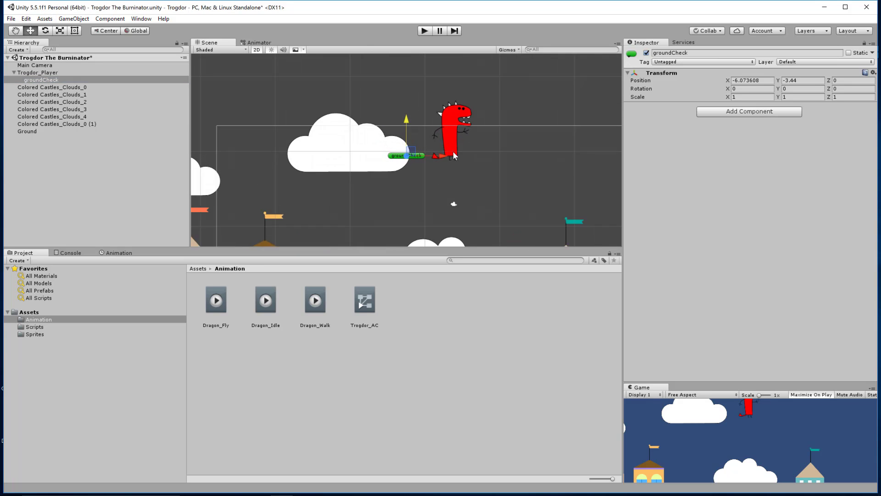
pyautogui.scroll(1, 453, 153)
pyautogui.moveTo(491, 140); pyautogui.dragTo(415, 153, button='middle')
pyautogui.scroll(15, 415, 152)
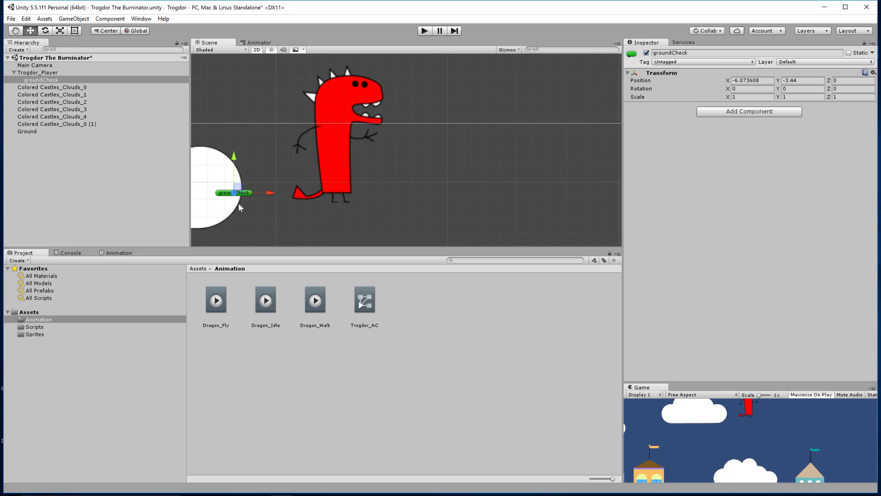
pyautogui.moveTo(271, 193); pyautogui.dragTo(373, 204)
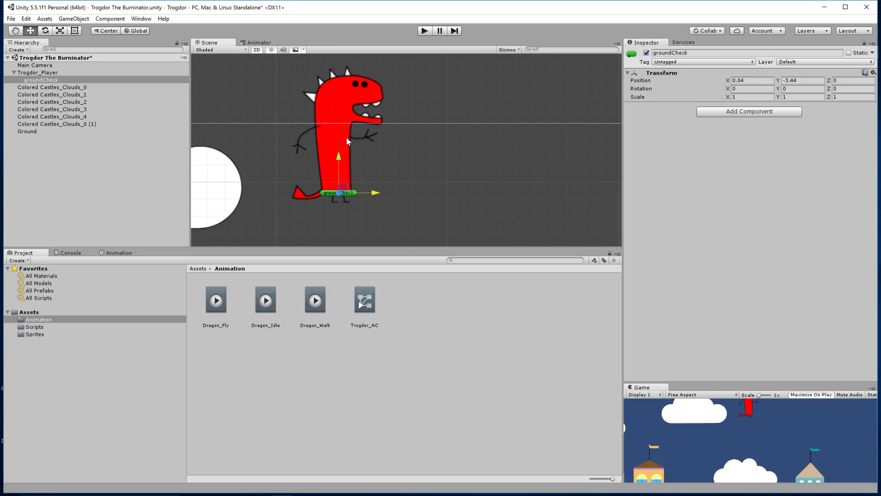
pyautogui.moveTo(338, 157); pyautogui.dragTo(341, 162)
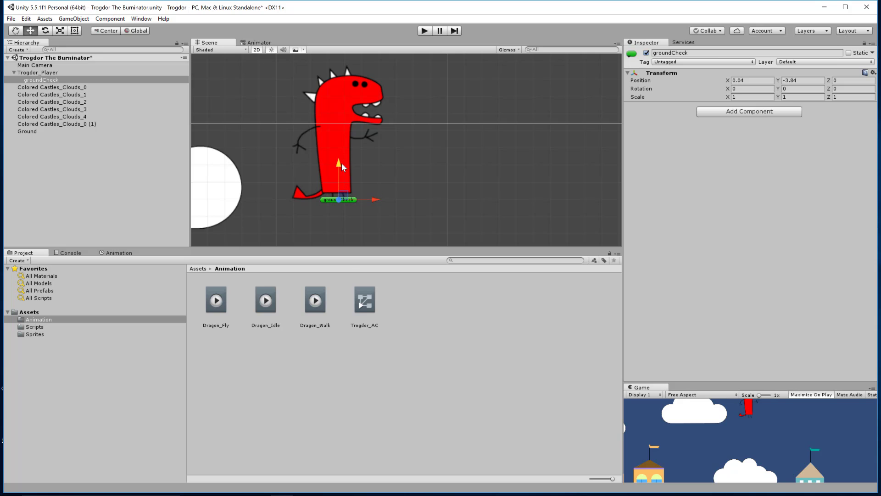
pyautogui.click(493, 302)
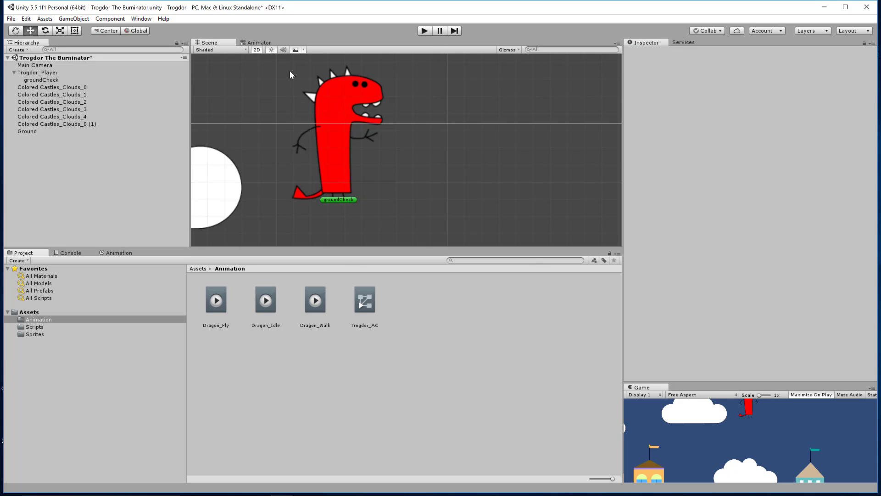
# Step: Add a new user layer named Ground and assign it to the Colored Castles_Clouds_1 cloud
pyautogui.click(42, 72)
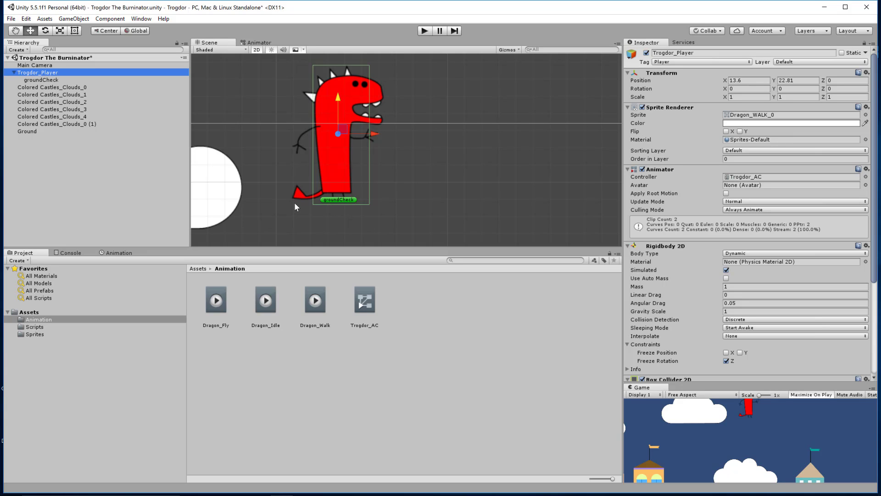
pyautogui.scroll(-5, 399, 202)
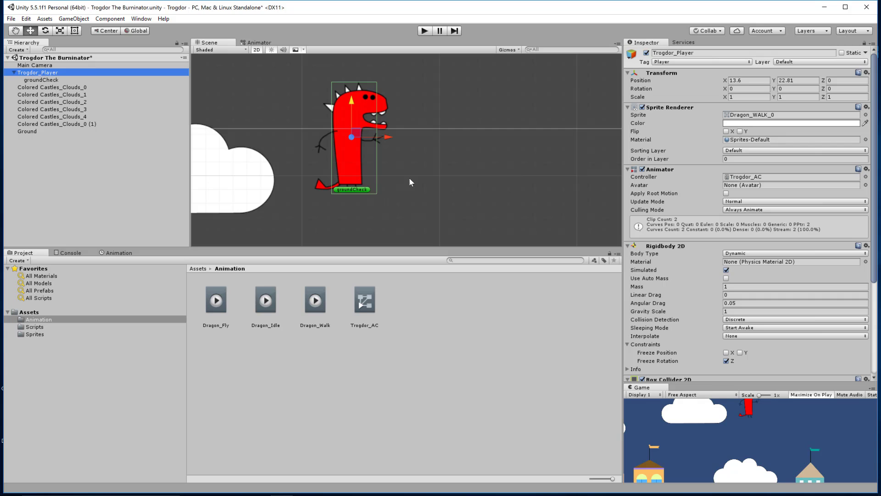
pyautogui.moveTo(409, 170); pyautogui.dragTo(384, 15, button='middle')
pyautogui.click(345, 219)
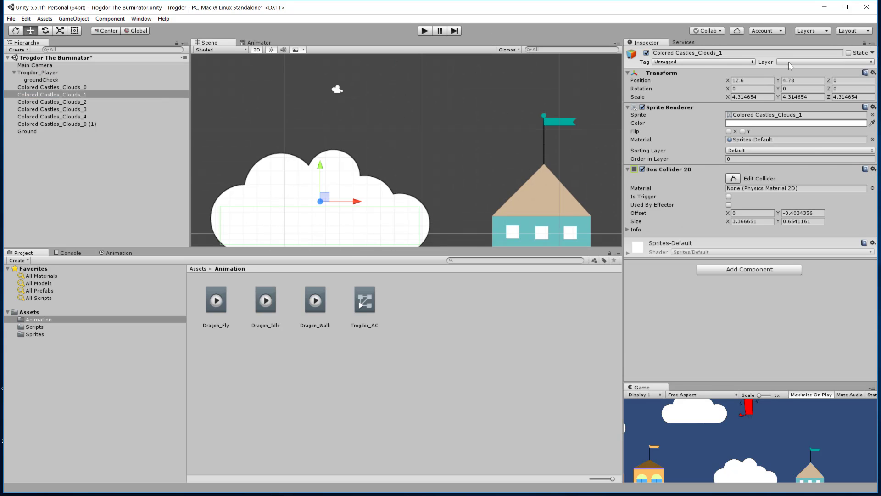
pyautogui.click(833, 62)
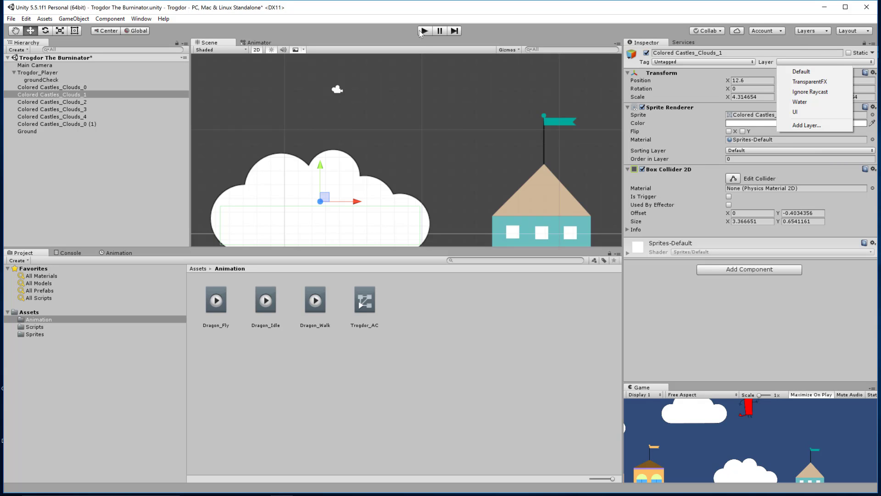
pyautogui.click(806, 125)
pyautogui.click(742, 166)
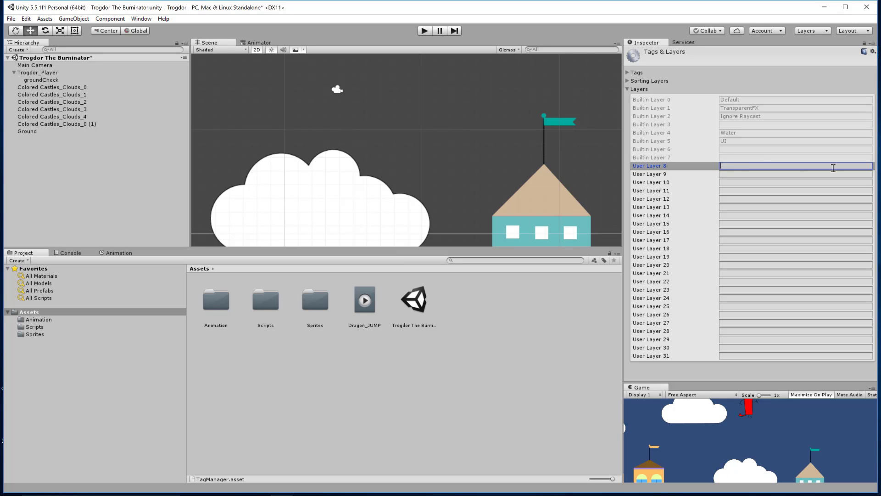
pyautogui.write('Ground')
pyautogui.press('Return')
pyautogui.click(302, 198)
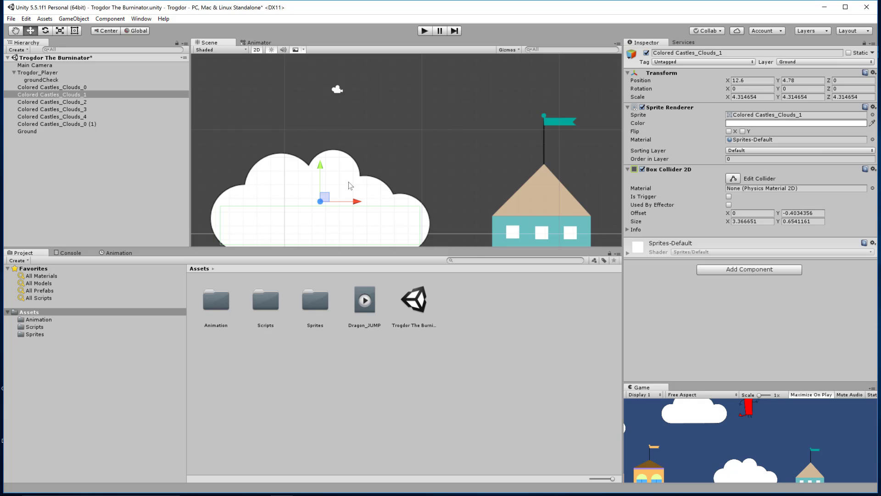
# Step: Create a new folder named preFabs inside Assets
pyautogui.scroll(-4, 376, 160)
pyautogui.scroll(-5, 379, 157)
pyautogui.moveTo(409, 148); pyautogui.dragTo(451, 157, button='middle')
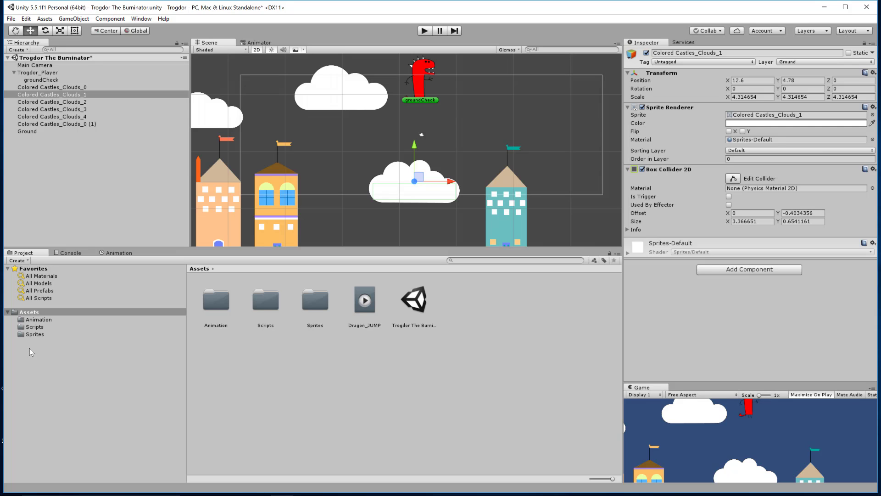
pyautogui.click(31, 313)
pyautogui.rightClick(273, 385)
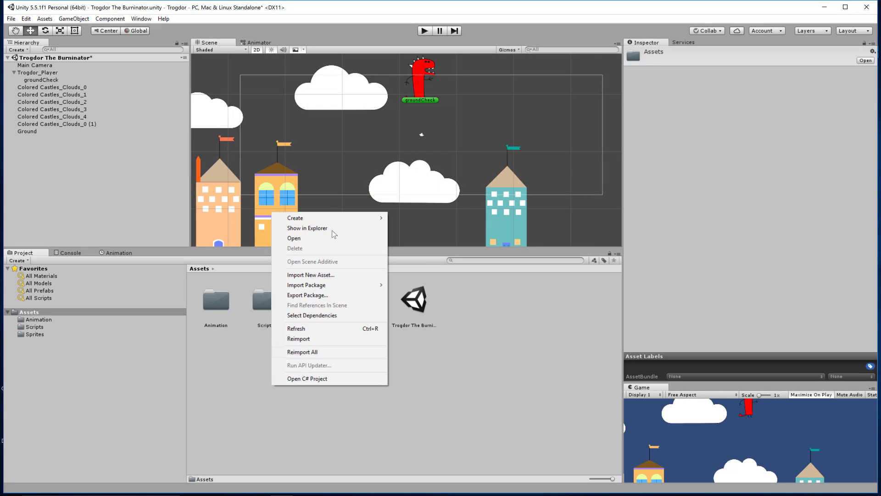
pyautogui.moveTo(326, 217)
pyautogui.click(406, 217)
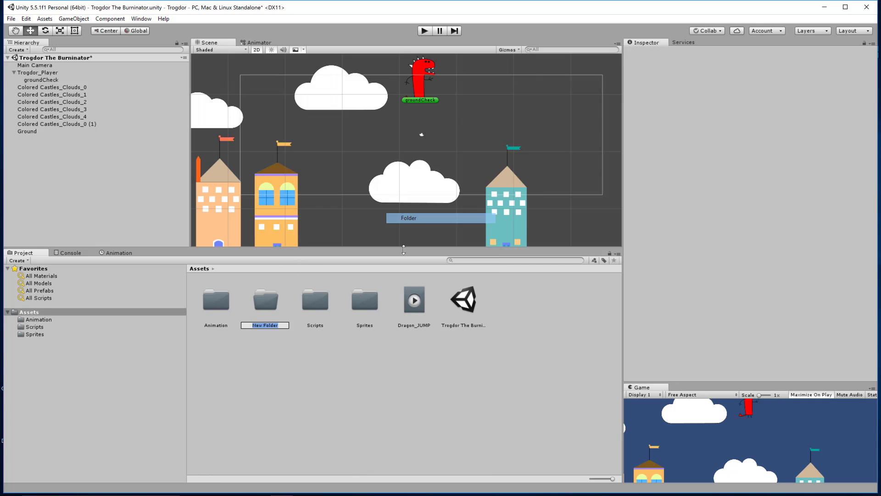
pyautogui.write('preFabs')
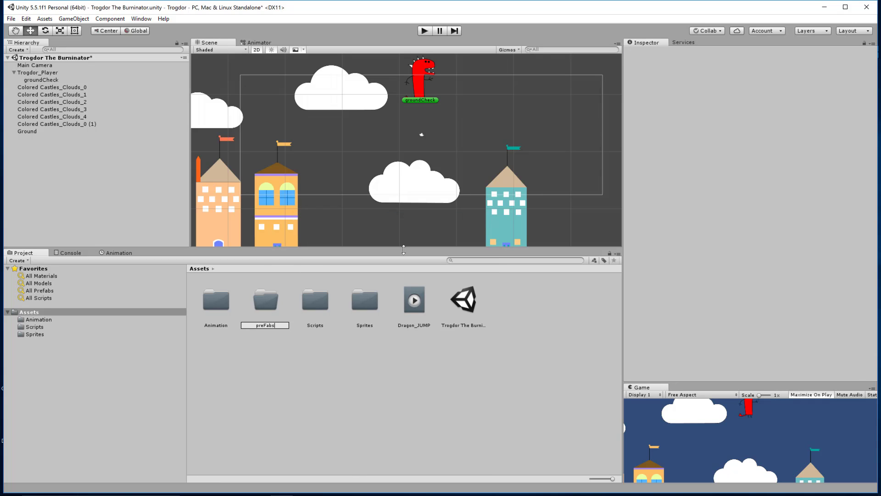
pyautogui.press('Return')
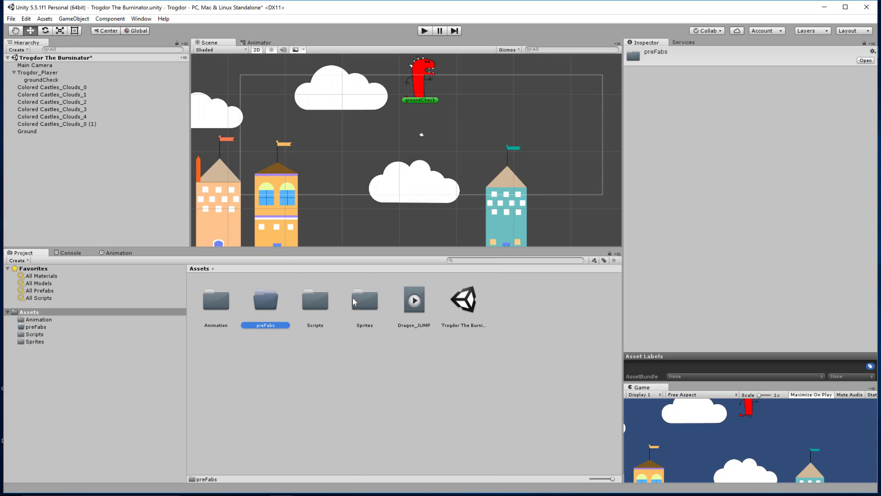
# Step: Rename the Colored Castles_Clouds_1 cloud to Cloud1
pyautogui.click(399, 185)
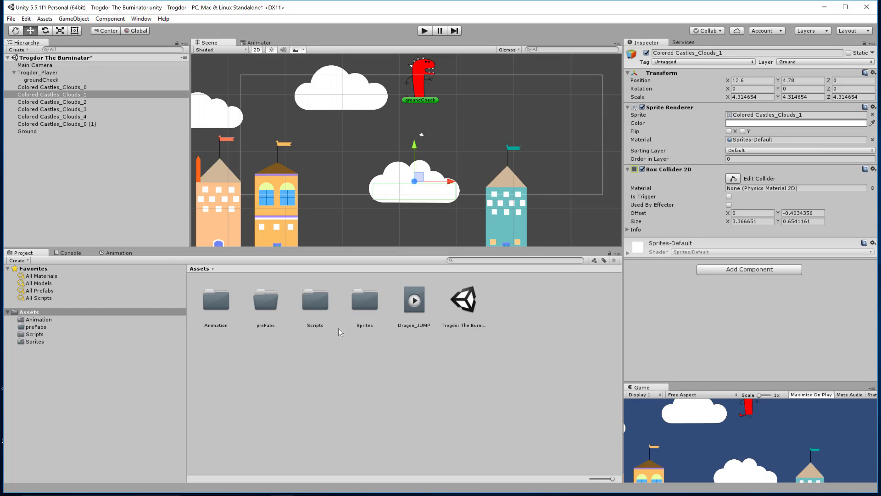
pyautogui.click(73, 94)
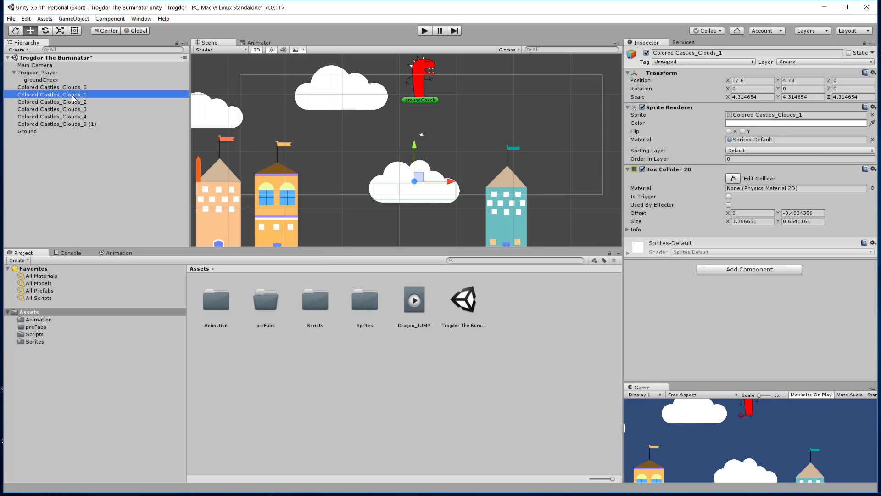
pyautogui.press('F2')
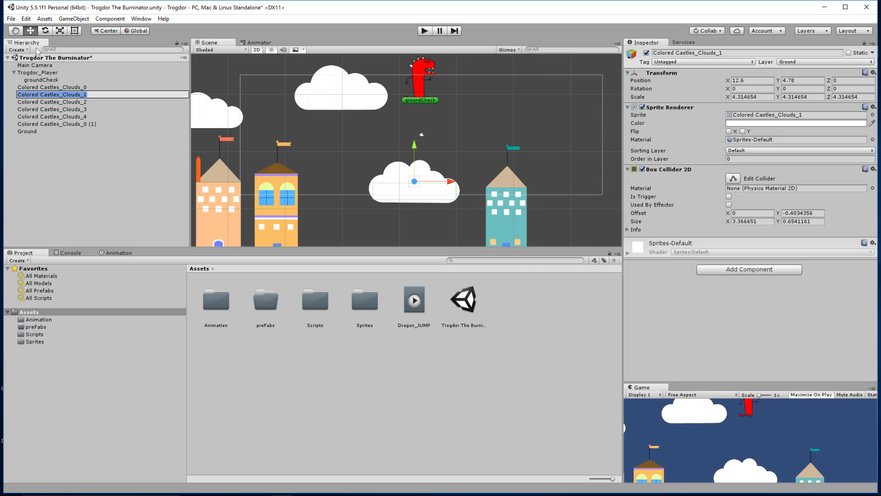
pyautogui.write('Cloud1')
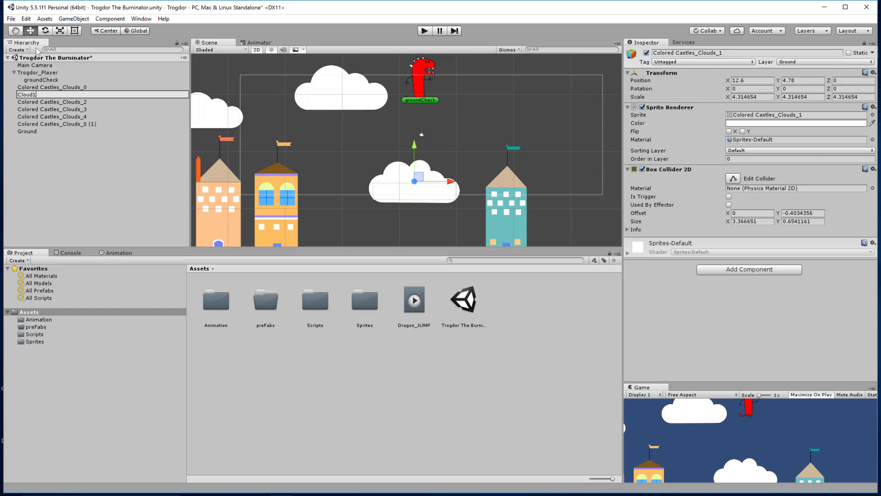
pyautogui.press('Return')
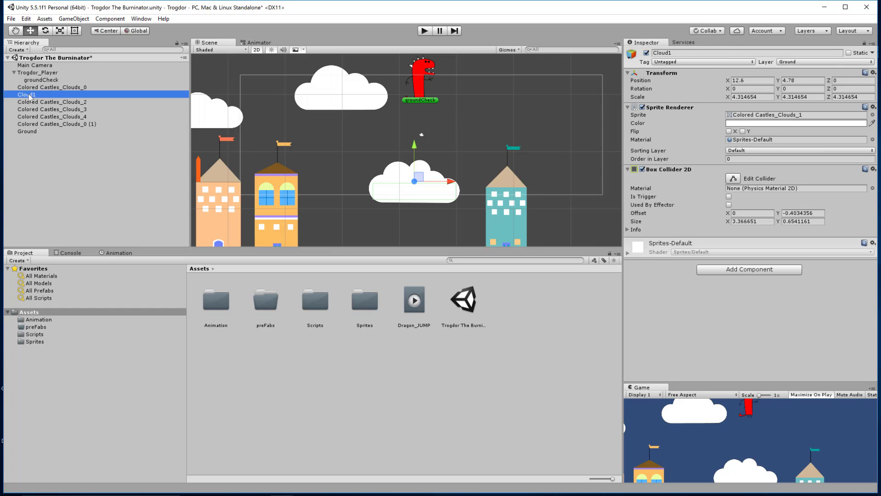
# Step: Save Cloud1 as a prefab in the preFabs folder and place a copy in the scene's upper right
pyautogui.moveTo(29, 95); pyautogui.dragTo(270, 308)
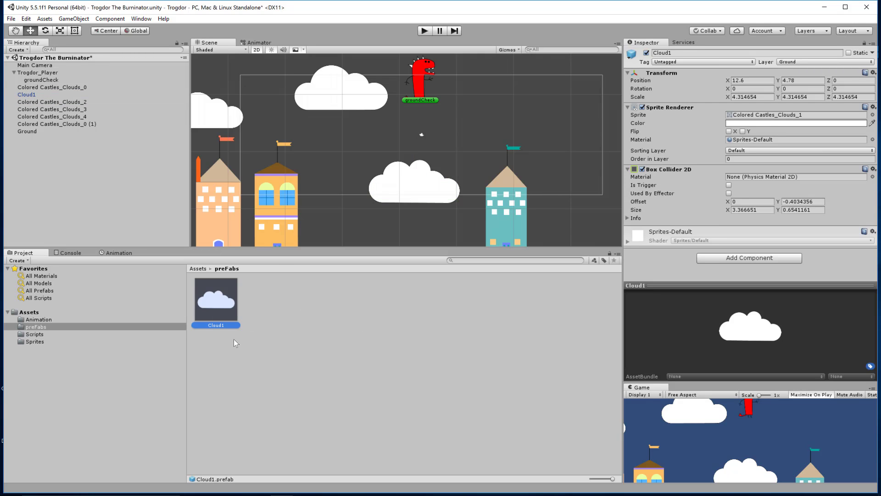
pyautogui.moveTo(223, 307); pyautogui.dragTo(548, 110)
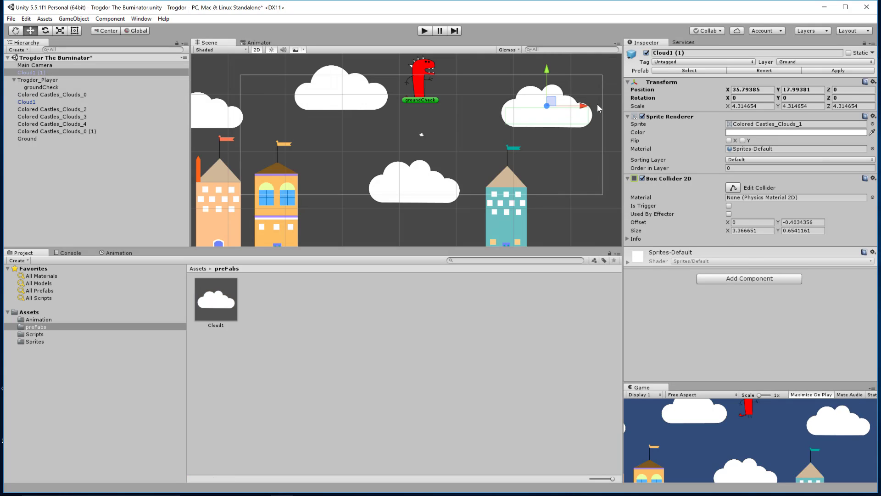
# Step: Scale the new cloud copy to about 6.69 by 5.39
pyautogui.click(59, 30)
pyautogui.moveTo(582, 106); pyautogui.dragTo(605, 106)
pyautogui.moveTo(546, 68); pyautogui.dragTo(550, 60)
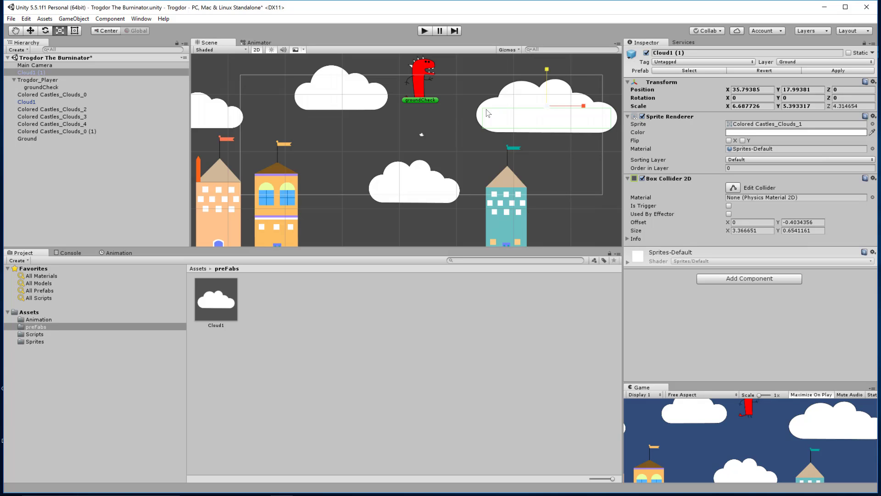
pyautogui.click(386, 343)
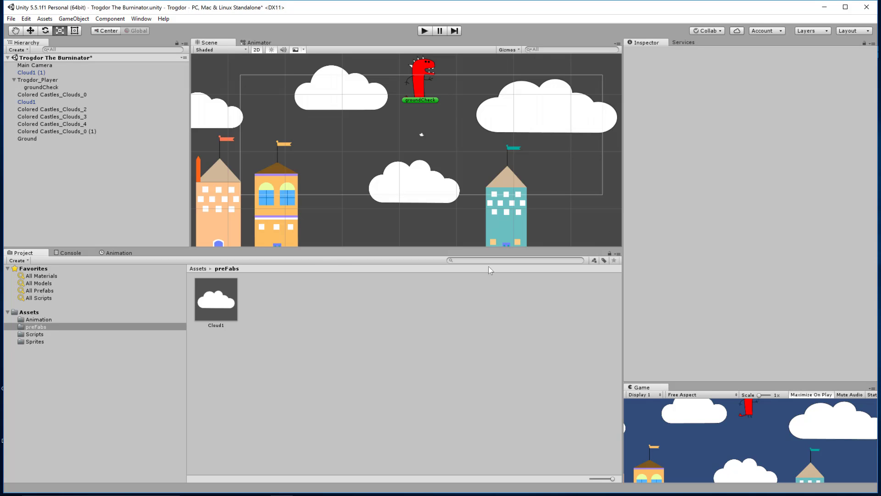
pyautogui.click(39, 319)
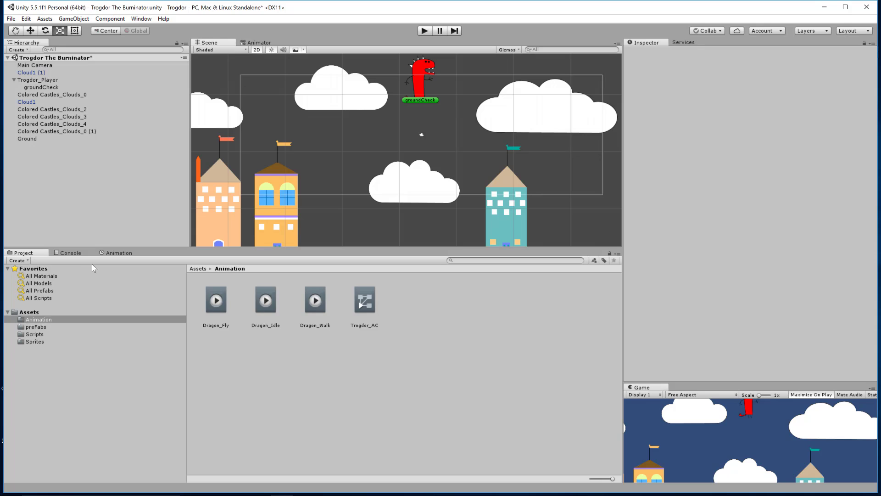
# Step: Add the Dragon_Fly animation as a new state in the Trogdor animator graph, placed above Dragon_Idle
pyautogui.click(257, 42)
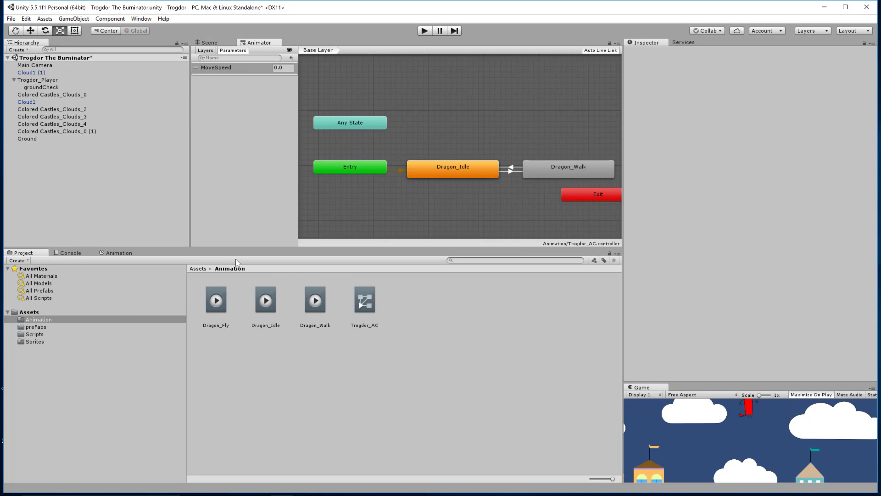
pyautogui.click(35, 333)
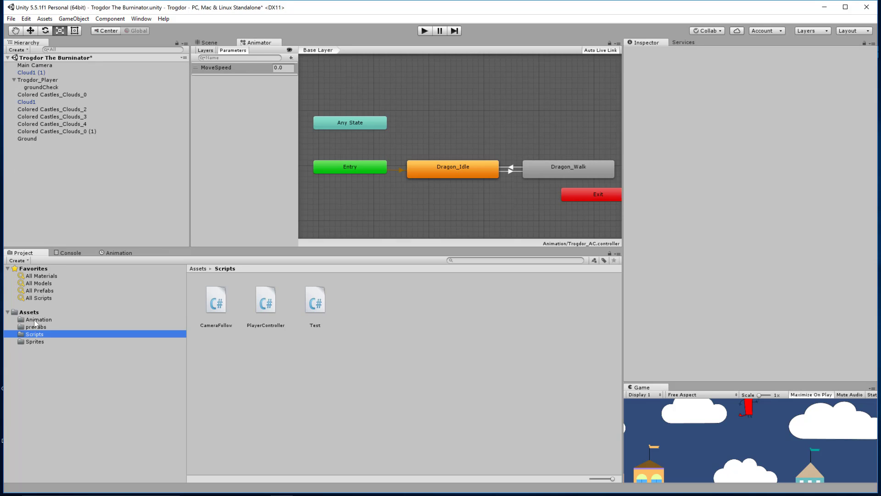
pyautogui.click(38, 319)
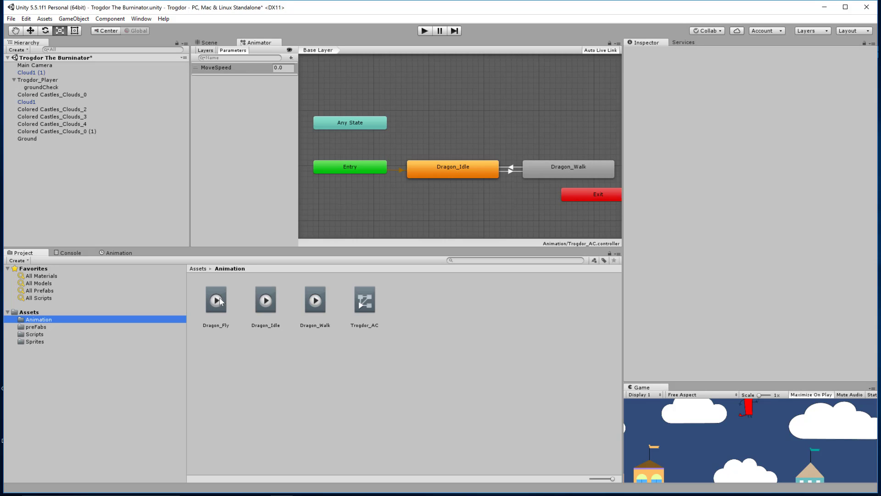
pyautogui.moveTo(216, 300); pyautogui.dragTo(455, 183)
pyautogui.moveTo(435, 117); pyautogui.dragTo(473, 113)
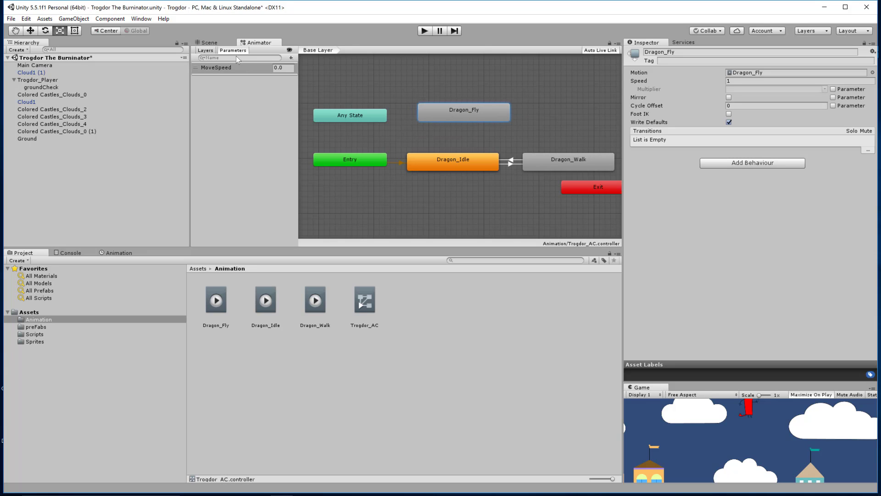
# Step: Make a transition from the Dragon_Fly state to the Dragon_Idle state
pyautogui.rightClick(479, 114)
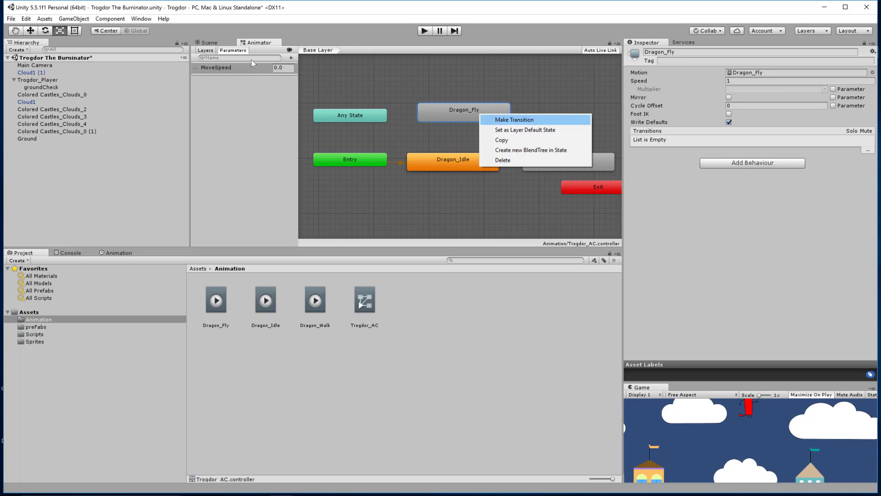
pyautogui.click(504, 121)
pyautogui.click(454, 164)
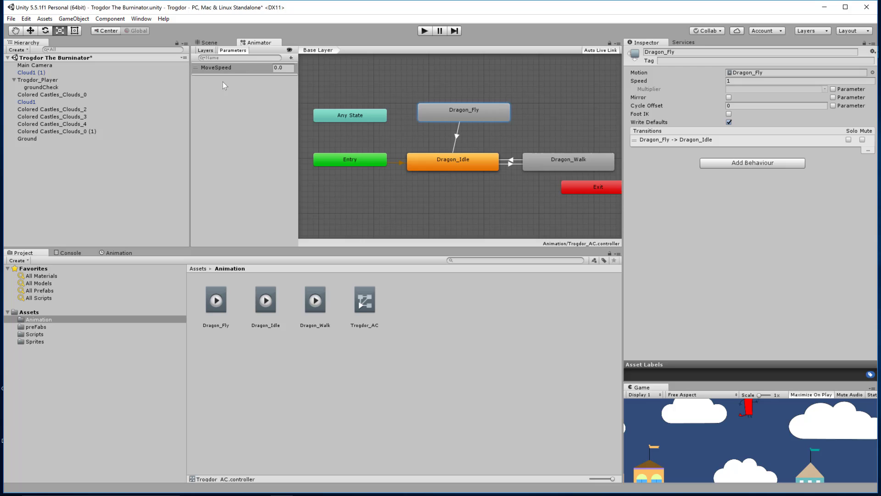
# Step: Make a transition from the Dragon_Idle state back to the Dragon_Fly state
pyautogui.rightClick(437, 162)
pyautogui.click(459, 166)
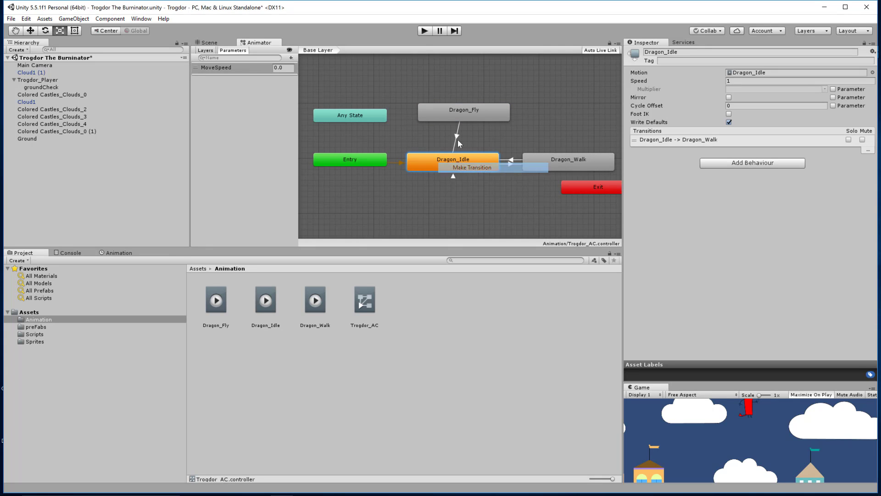
pyautogui.click(458, 112)
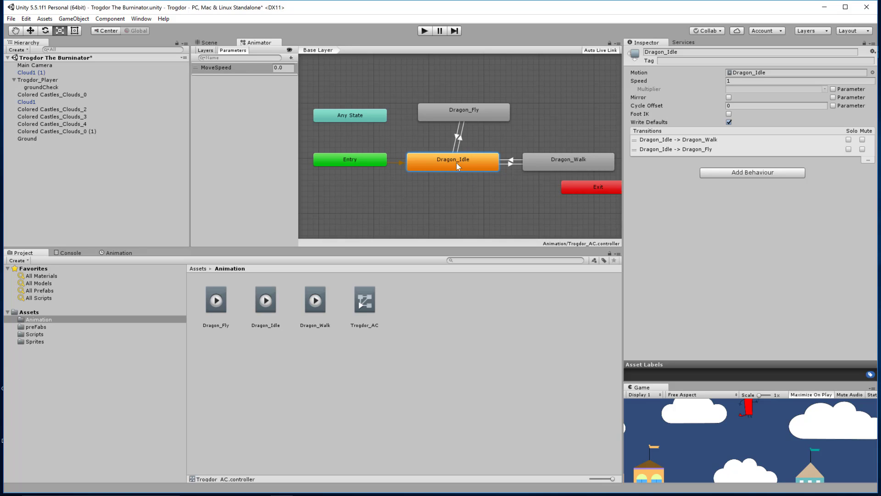
# Step: Make a transition from Dragon_Fly to Dragon_Walk, then undo it
pyautogui.click(485, 108)
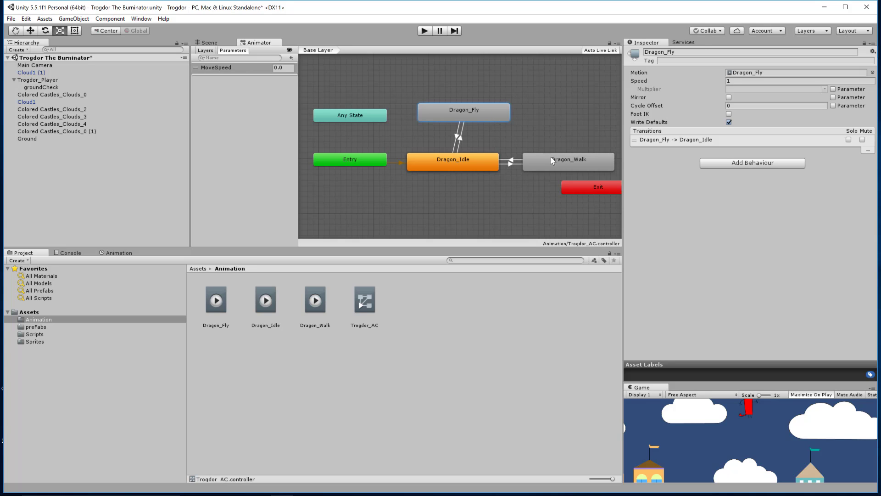
pyautogui.rightClick(490, 118)
pyautogui.click(505, 122)
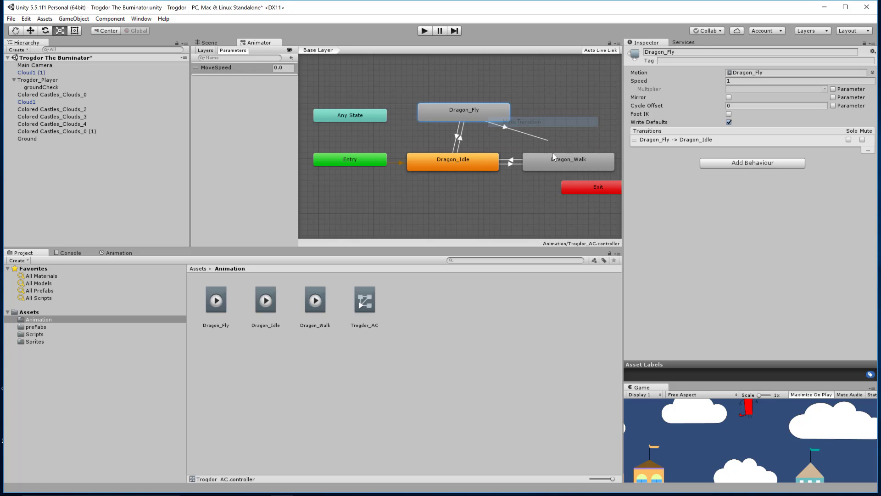
pyautogui.click(555, 161)
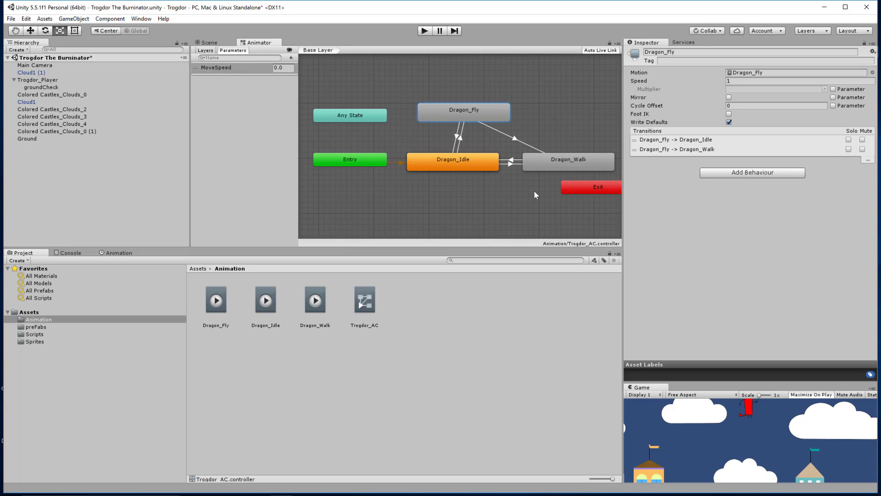
pyautogui.hotkey('ctrl', 'z')
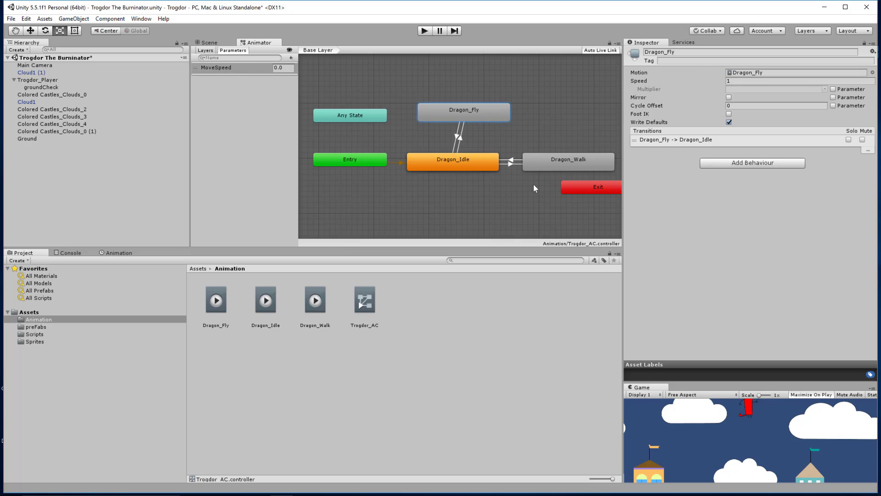
# Step: Make a transition from the Dragon_Walk state to the Dragon_Fly state
pyautogui.rightClick(543, 162)
pyautogui.click(577, 169)
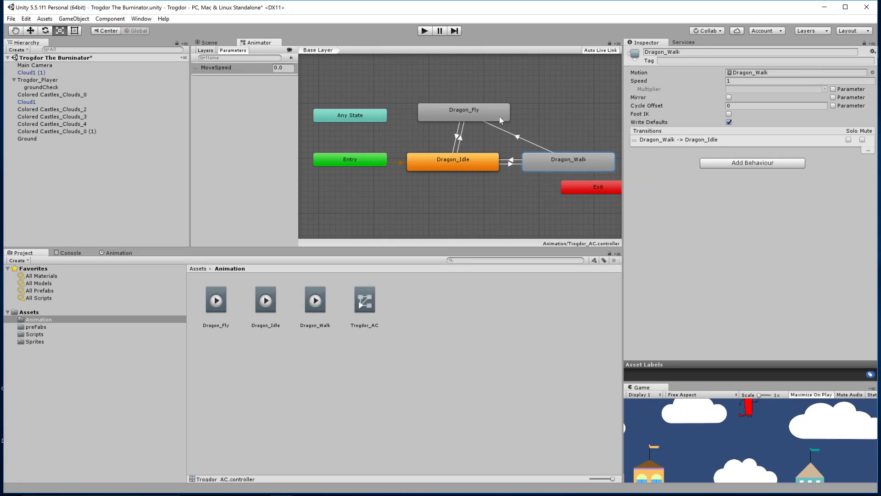
pyautogui.click(486, 114)
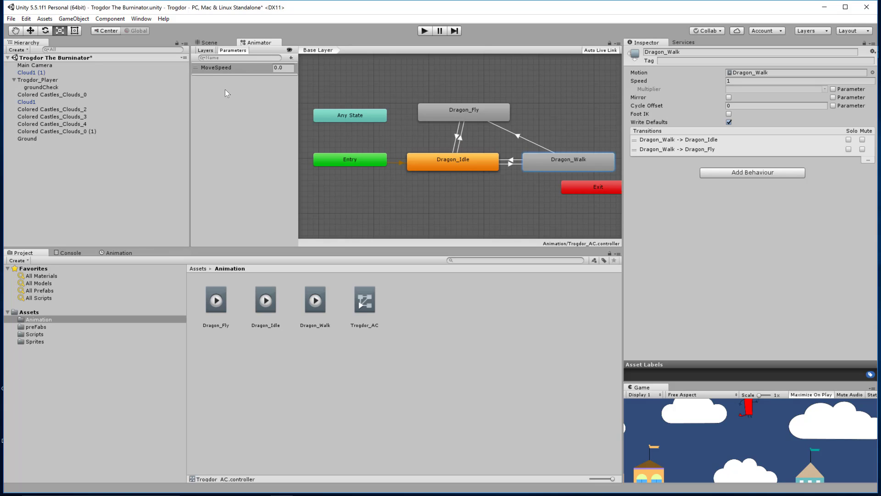
# Step: Add a Bool animator parameter named isGrounded
pyautogui.click(291, 57)
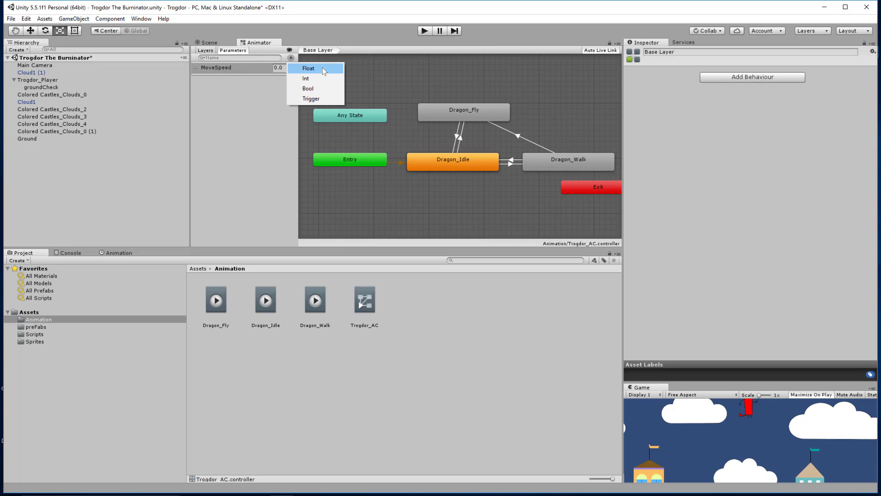
pyautogui.click(324, 87)
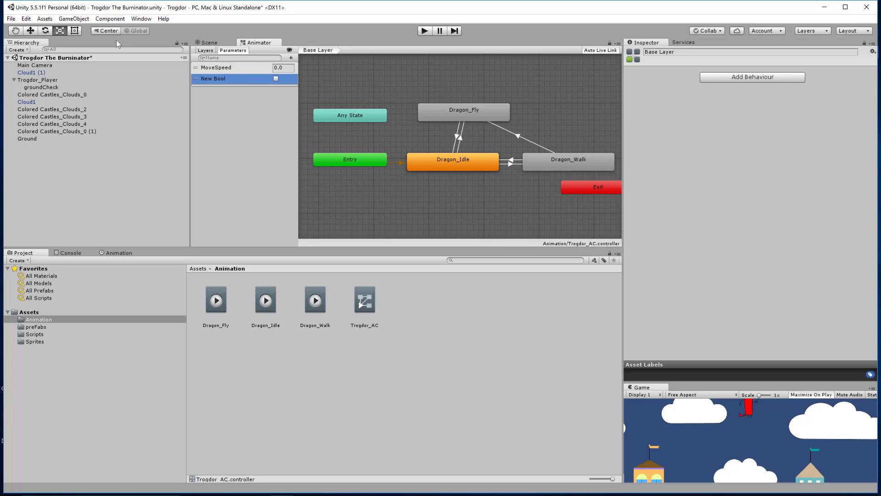
pyautogui.doubleClick(225, 79)
pyautogui.write('isGrounded')
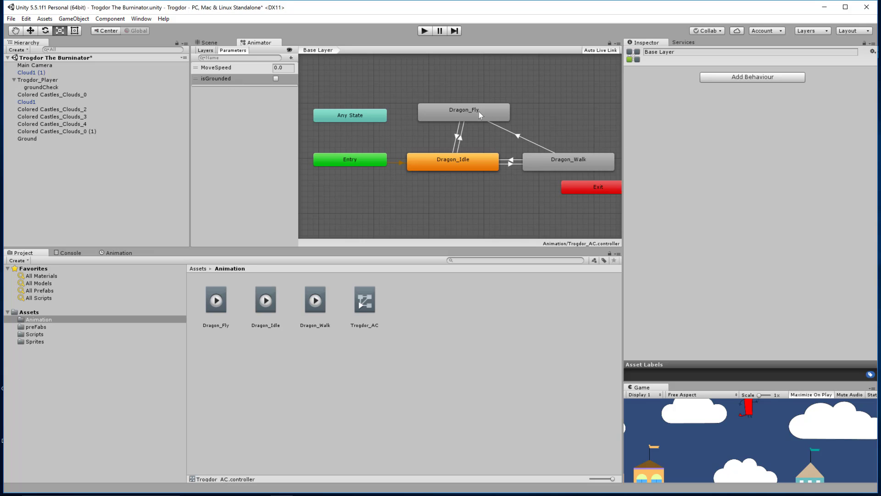
# Step: Give the Dragon_Fly to Dragon_Idle transition an isGrounded true condition and remove its blend overlap
pyautogui.click(452, 163)
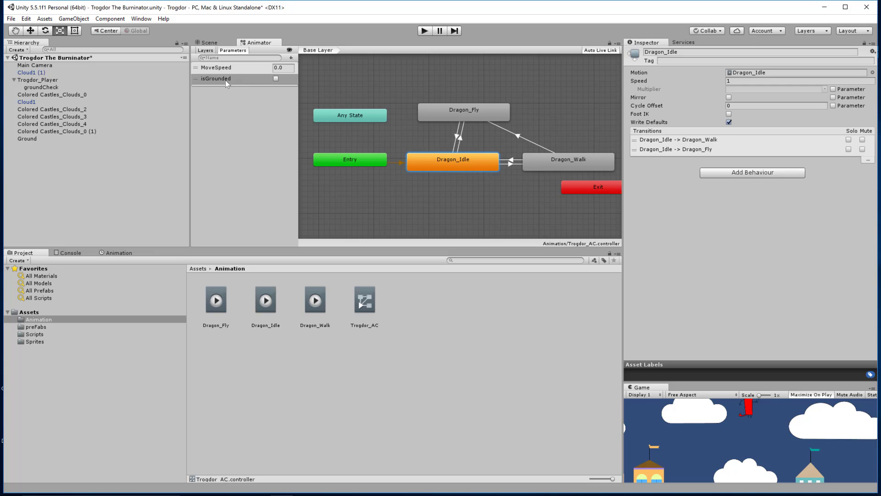
pyautogui.click(459, 137)
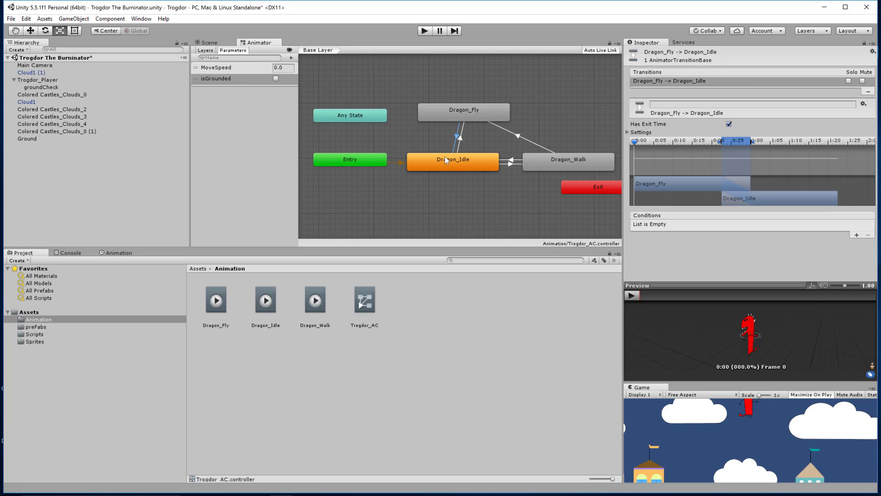
pyautogui.click(855, 234)
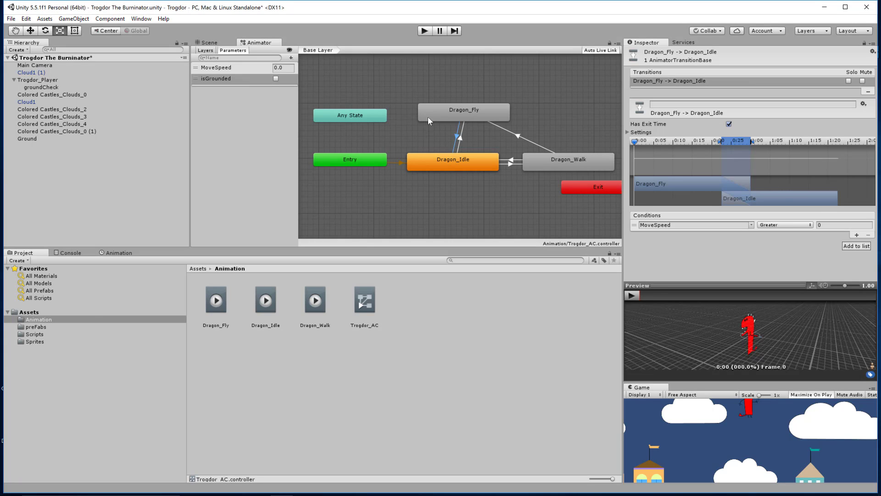
pyautogui.click(750, 225)
pyautogui.click(779, 244)
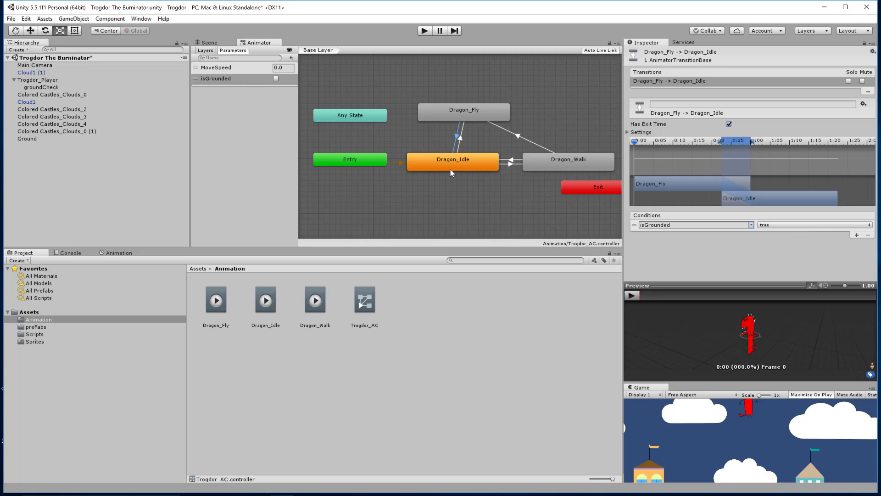
pyautogui.moveTo(759, 200); pyautogui.dragTo(681, 197)
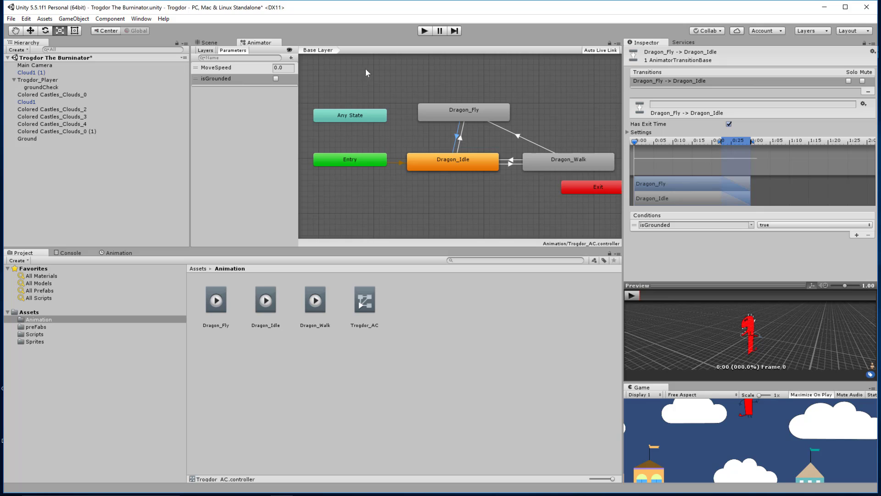
pyautogui.moveTo(732, 153); pyautogui.dragTo(644, 148)
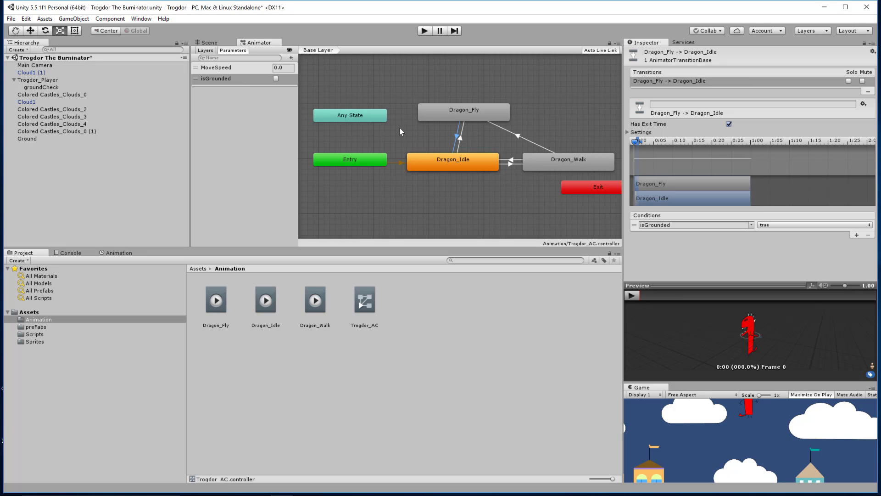
# Step: Give the Dragon_Idle to Dragon_Fly transition an isGrounded false condition and remove its blend overlap
pyautogui.click(459, 139)
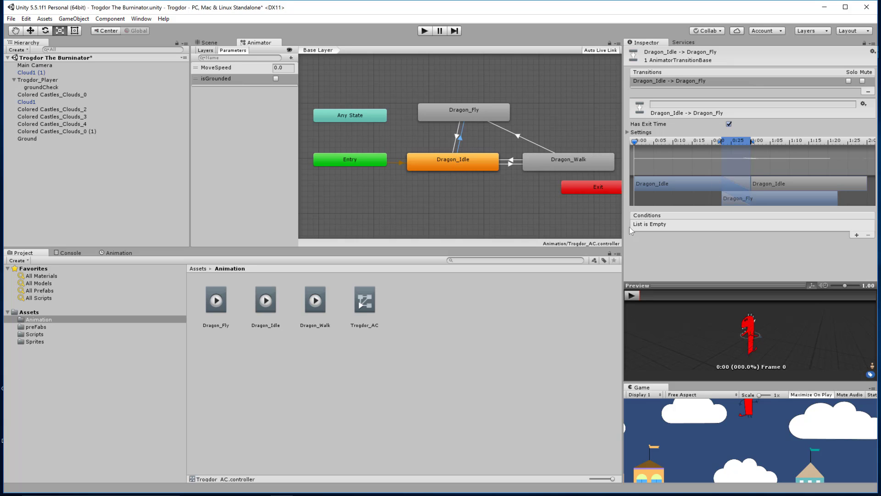
pyautogui.click(857, 235)
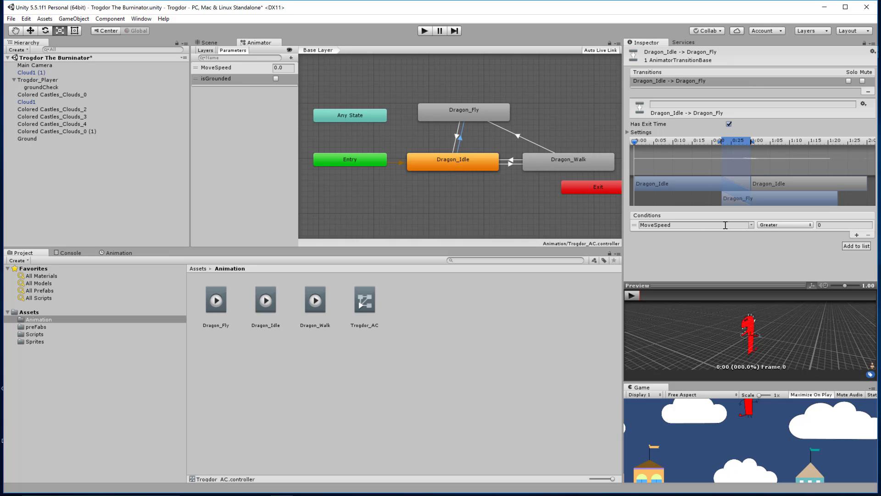
pyautogui.click(751, 225)
pyautogui.click(780, 245)
pyautogui.click(822, 226)
pyautogui.click(778, 244)
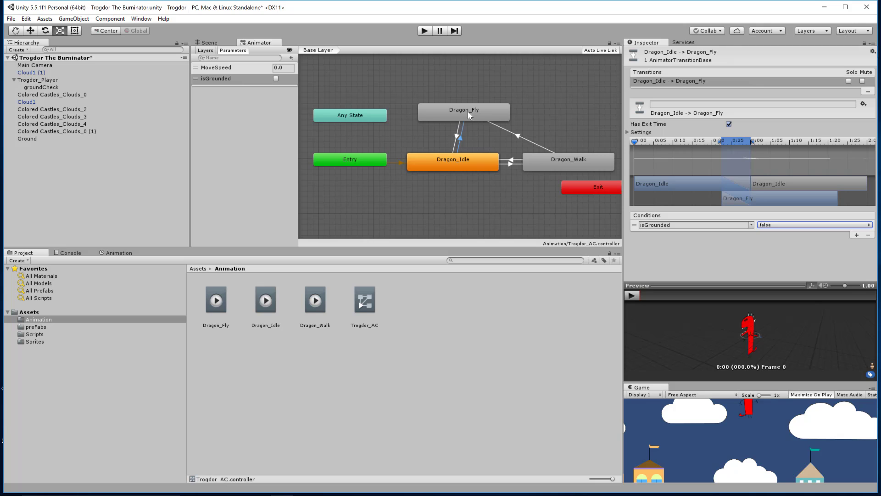
pyautogui.moveTo(777, 203); pyautogui.dragTo(690, 204)
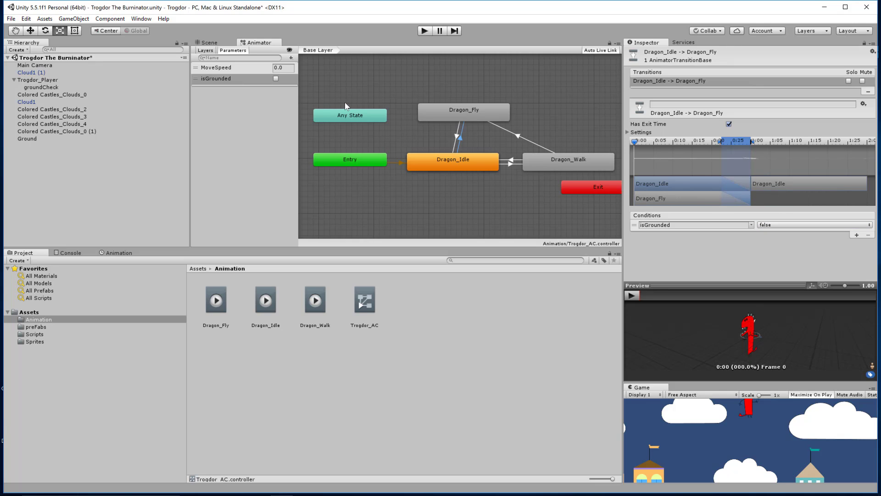
pyautogui.moveTo(737, 143); pyautogui.dragTo(642, 151)
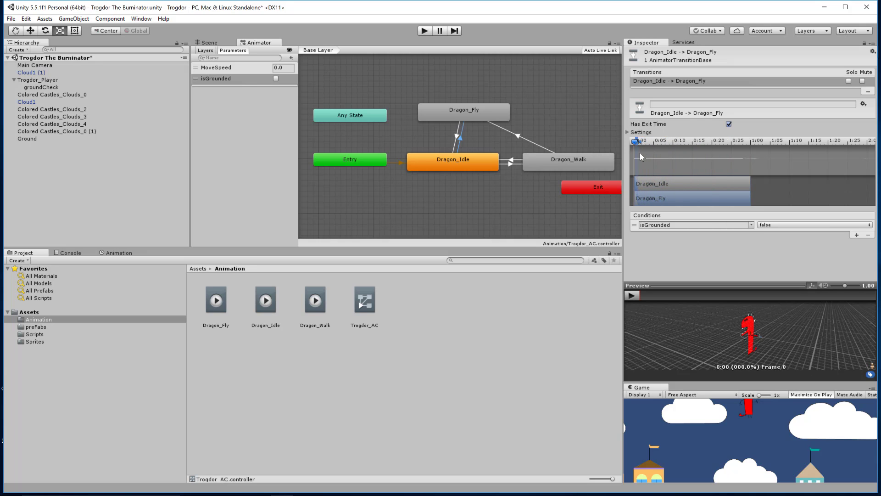
# Step: Give the Dragon_Walk to Dragon_Fly transition an isGrounded false condition and remove its blend overlap
pyautogui.click(518, 138)
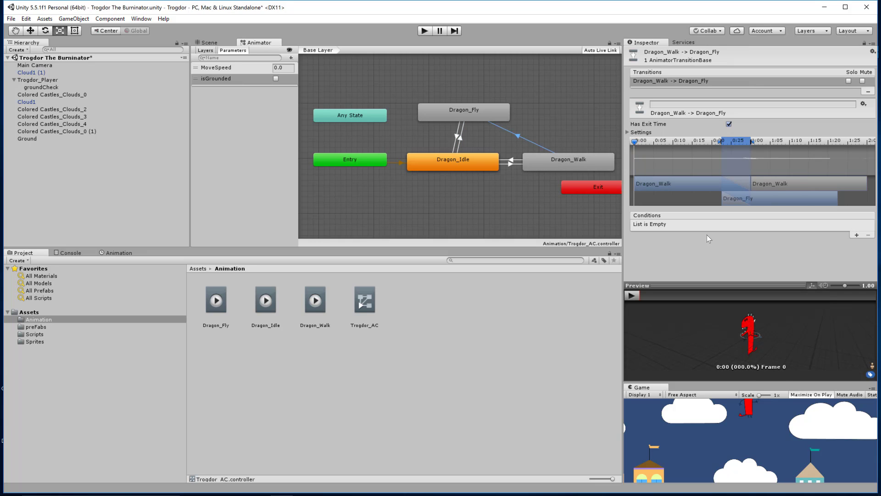
pyautogui.click(857, 235)
pyautogui.click(752, 225)
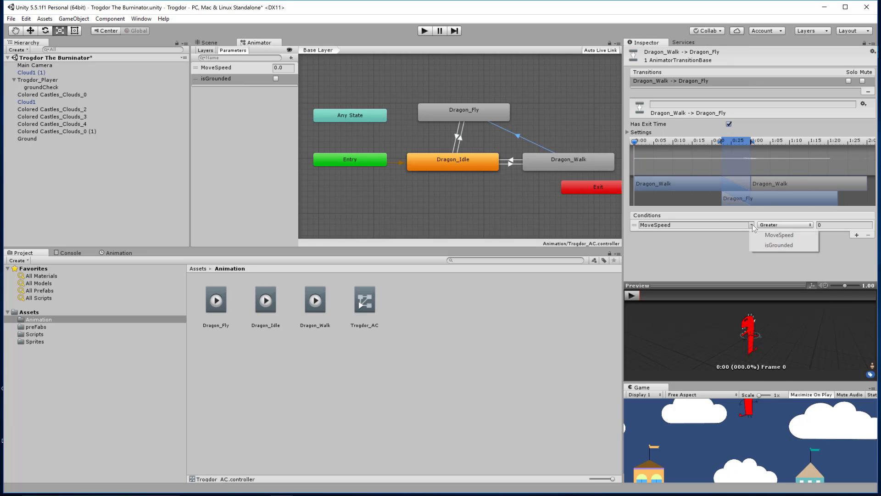
pyautogui.click(780, 245)
pyautogui.click(780, 224)
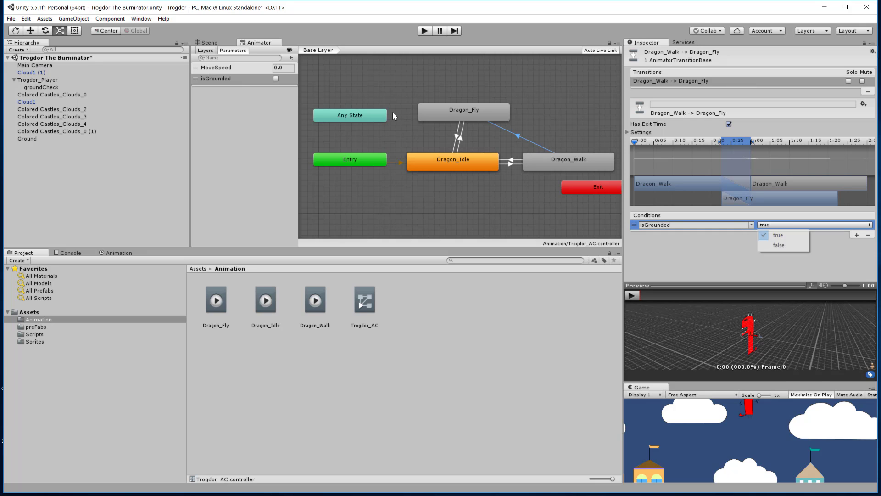
pyautogui.click(786, 245)
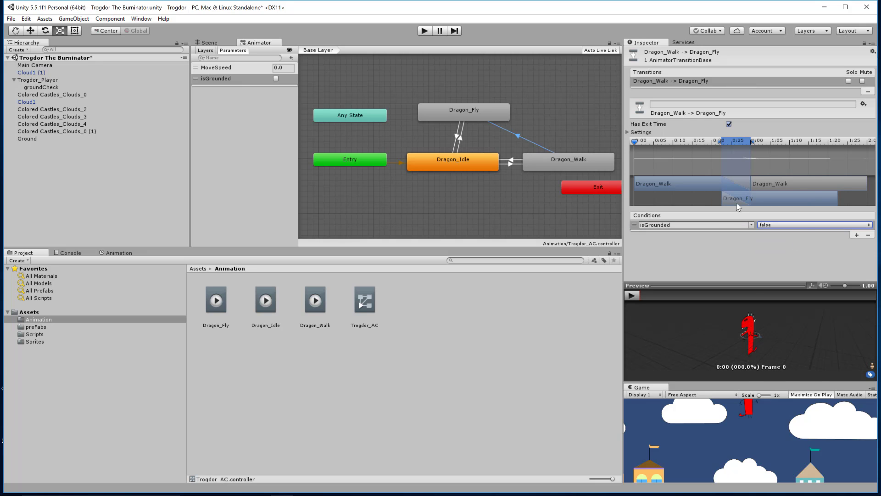
pyautogui.moveTo(736, 203); pyautogui.dragTo(668, 206)
pyautogui.moveTo(730, 147); pyautogui.dragTo(642, 154)
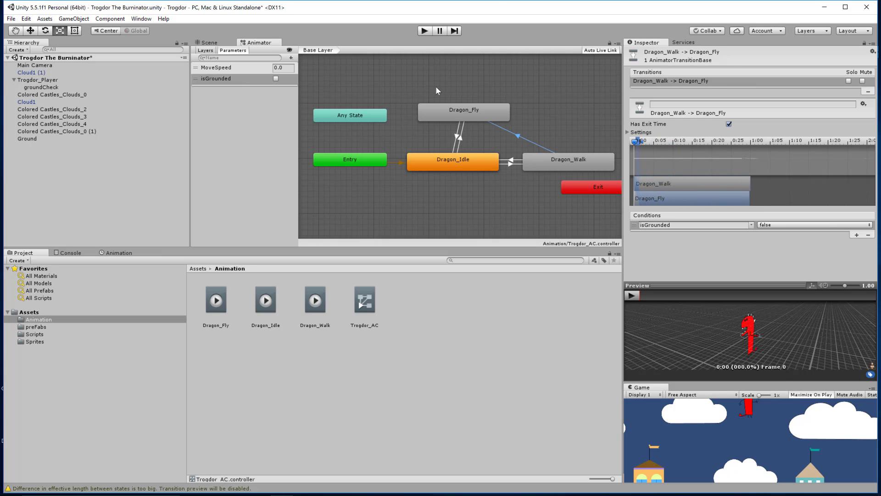